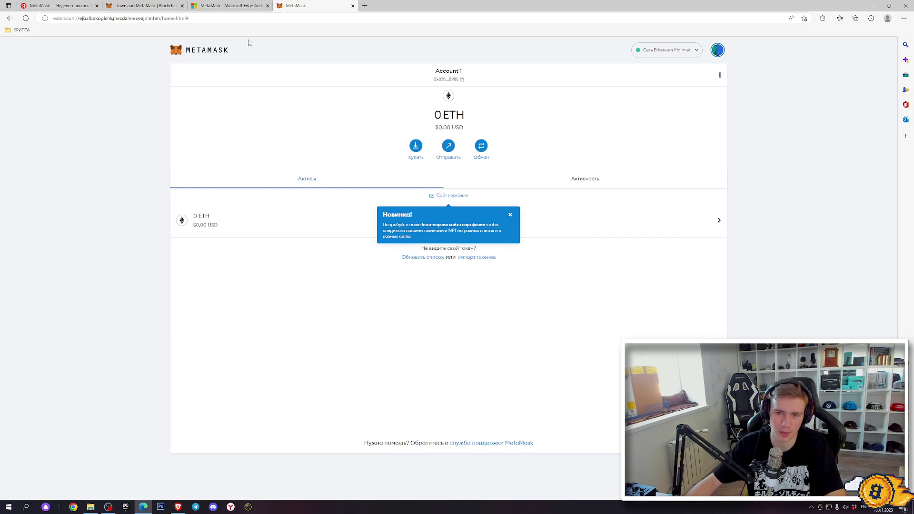
Pin the MetaMask extension so its icon stays visible beside the browser's address field.
{"action": "left_click", "coordinate": [81, 9]}
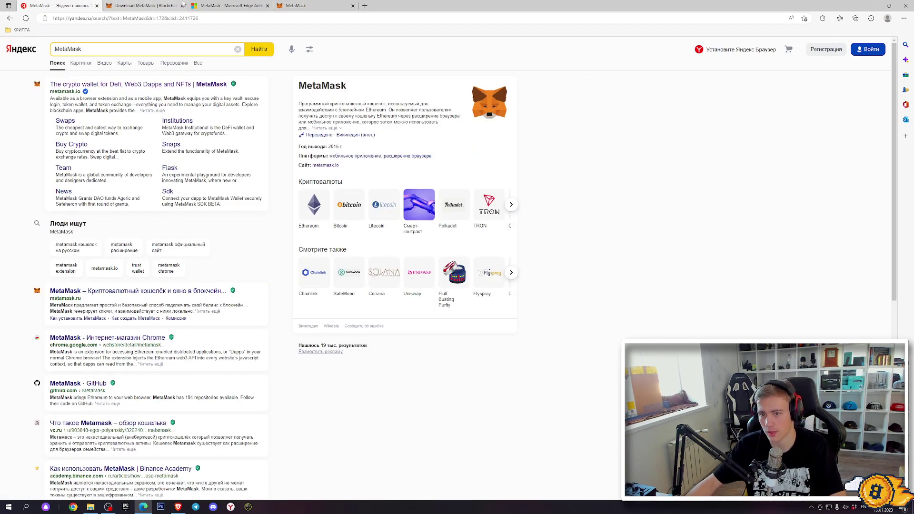
{"action": "left_click", "coordinate": [305, 6]}
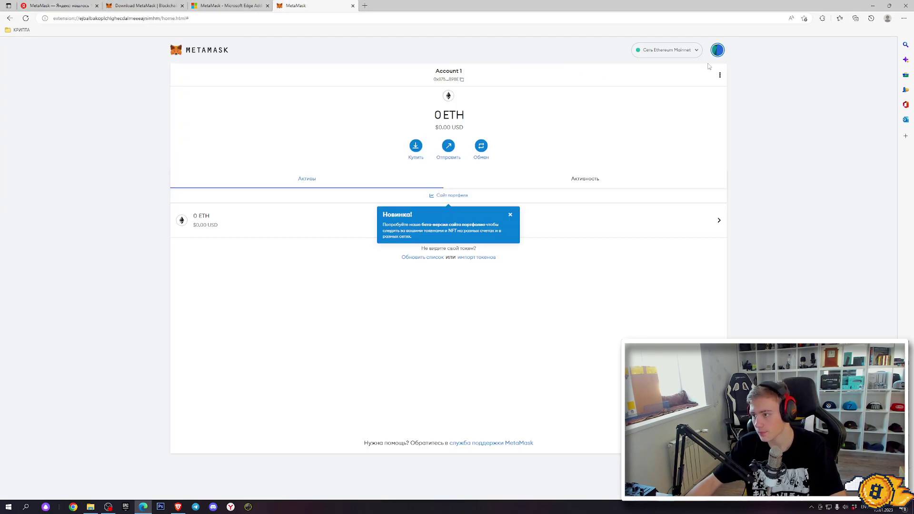
{"action": "left_click", "coordinate": [822, 19]}
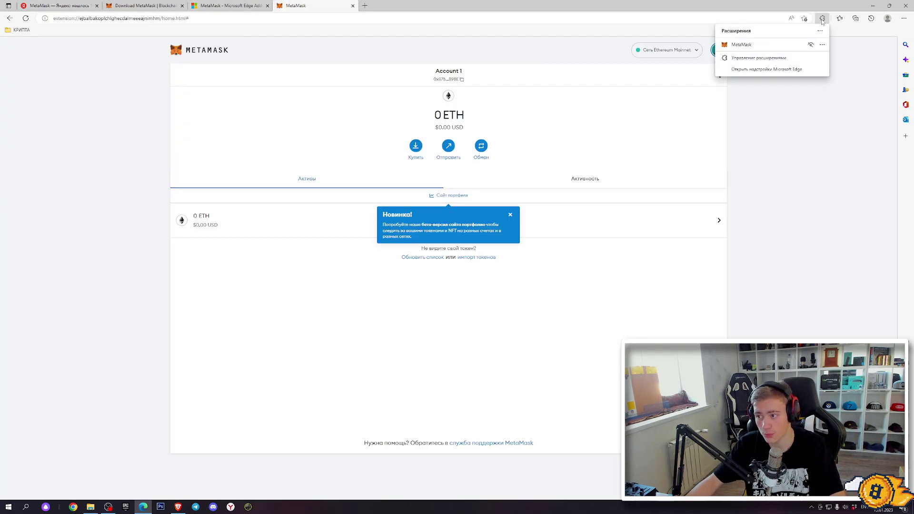
{"action": "left_click", "coordinate": [812, 45]}
{"action": "left_click", "coordinate": [836, 57]}
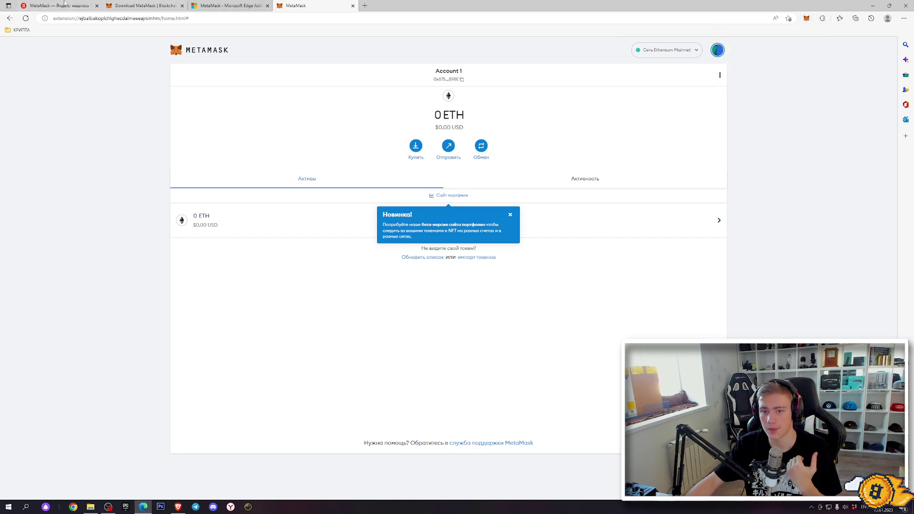
View the MetaMask popup over the Yandex search results and return to the full-page wallet.
{"action": "key", "text": "ctrl+1"}
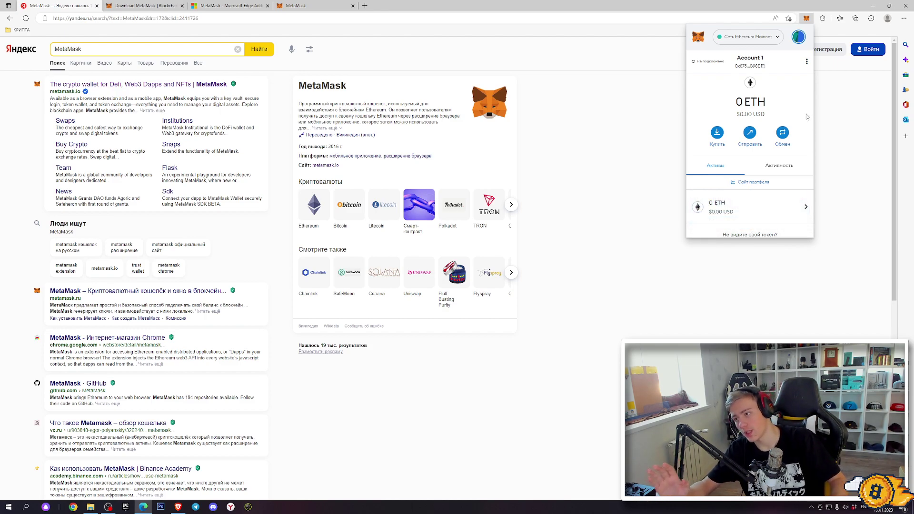
{"action": "left_click", "coordinate": [327, 4]}
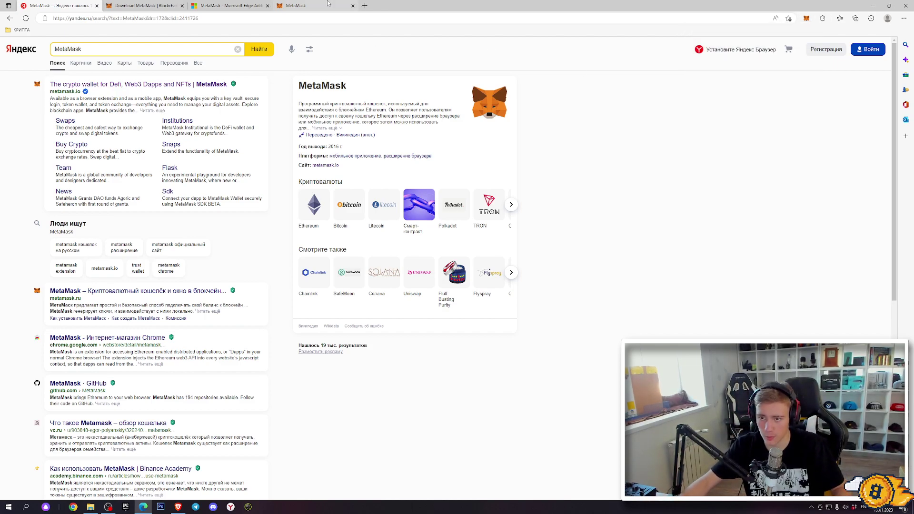
{"action": "left_click", "coordinate": [328, 4]}
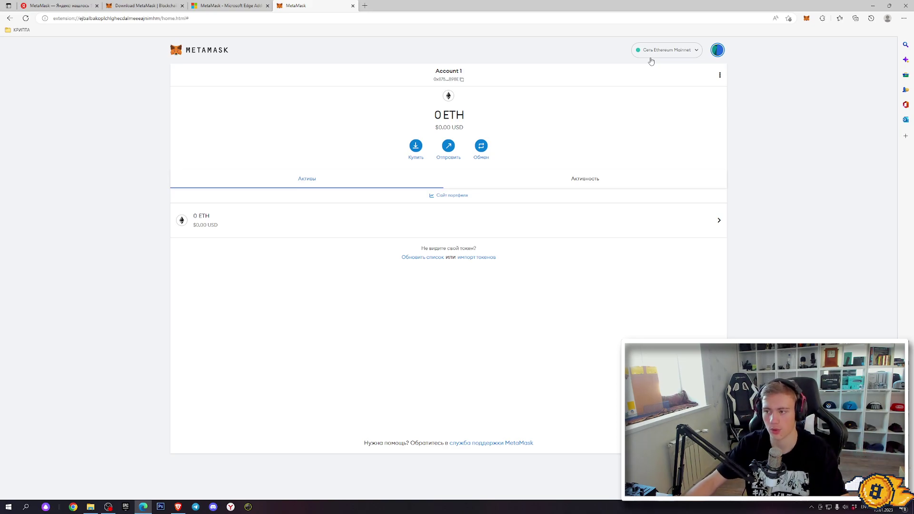
Reveal the wallet's secret recovery phrase in the security and privacy settings, entering the account password.
{"action": "left_click", "coordinate": [725, 56]}
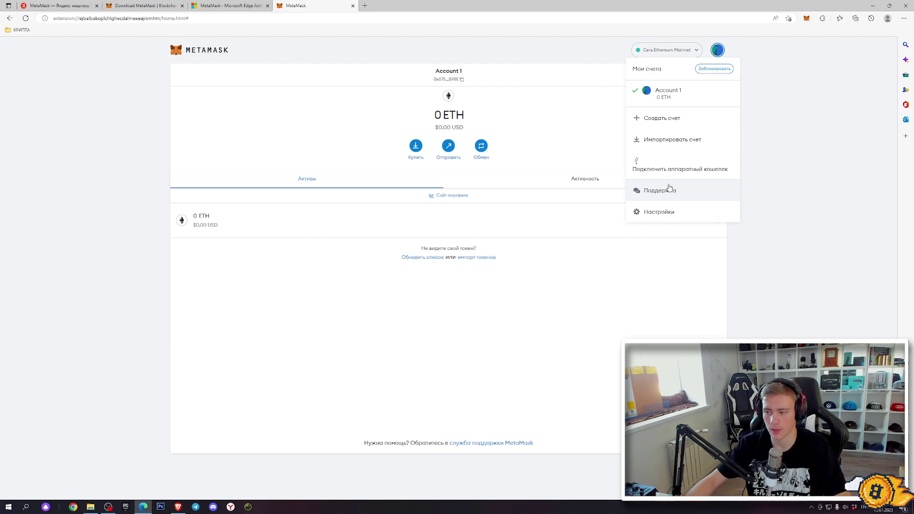
{"action": "left_click", "coordinate": [690, 214]}
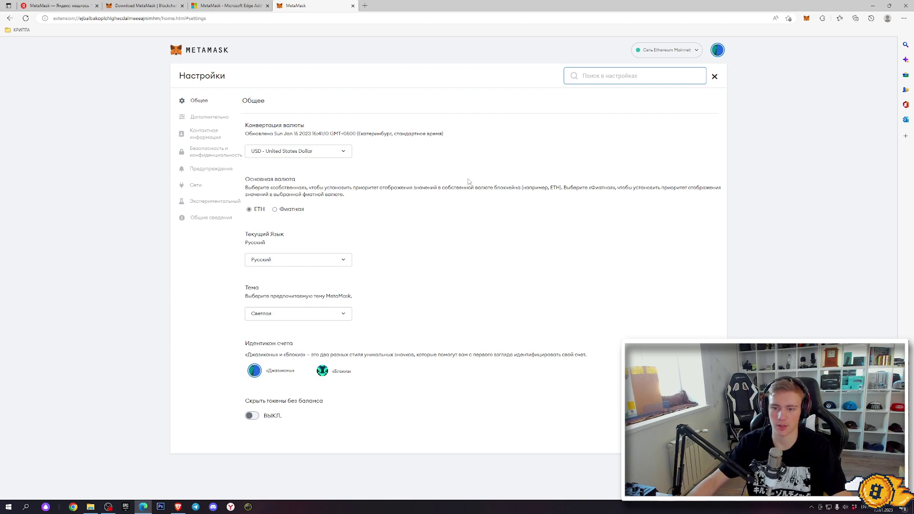
{"action": "left_click", "coordinate": [201, 155]}
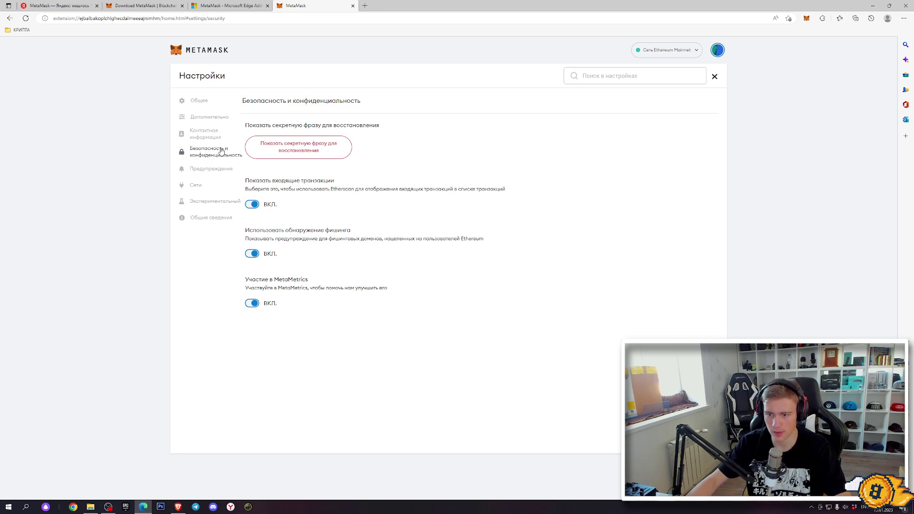
{"action": "left_click", "coordinate": [300, 150]}
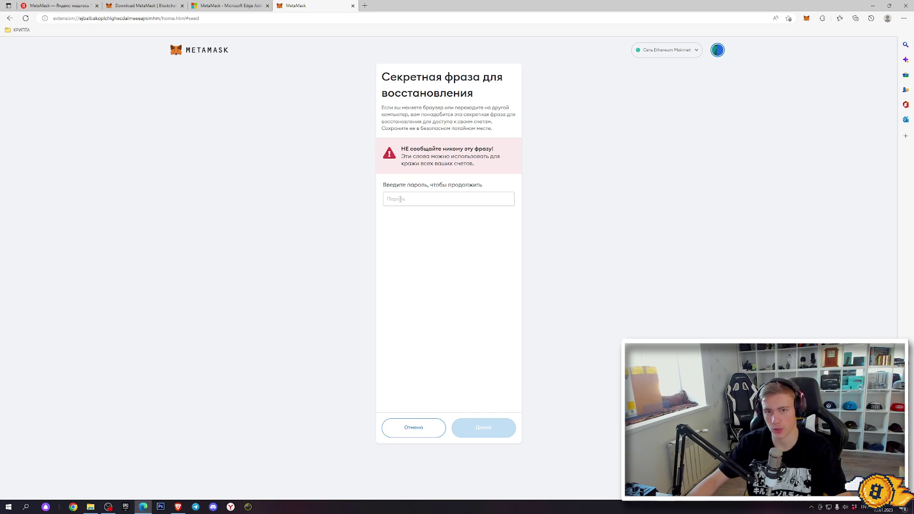
{"action": "type", "text": "1"}
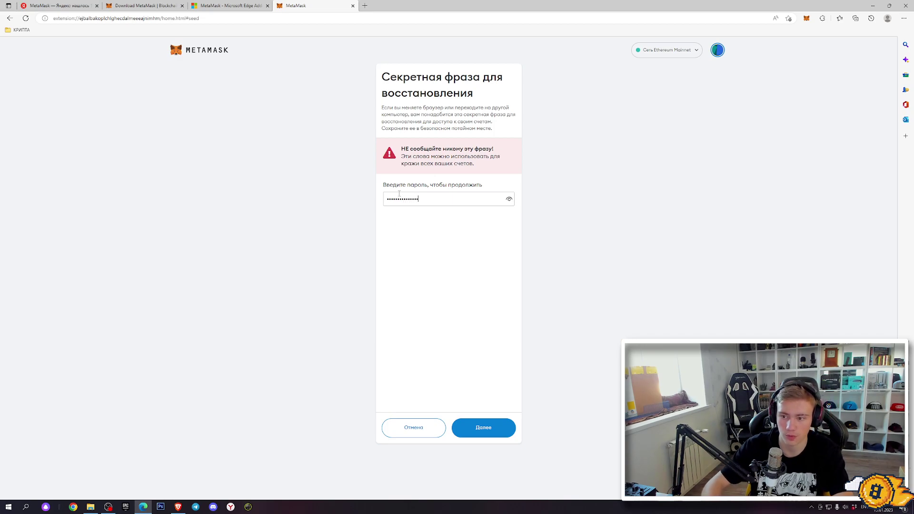
{"action": "key", "text": "Return"}
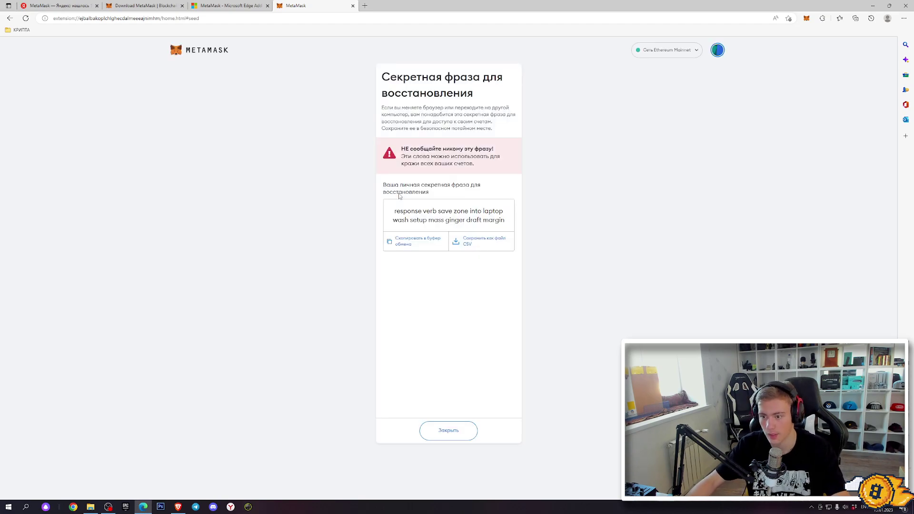
Highlight the displayed recovery phrase and the warning against sharing it with anyone.
{"action": "left_click_drag", "start_coordinate": [392, 208], "coordinate": [508, 223]}
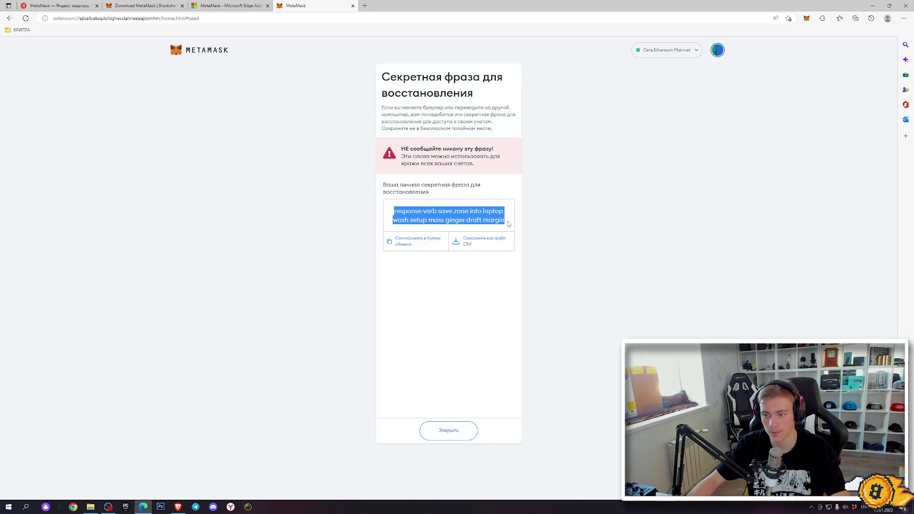
{"action": "left_click", "coordinate": [587, 213]}
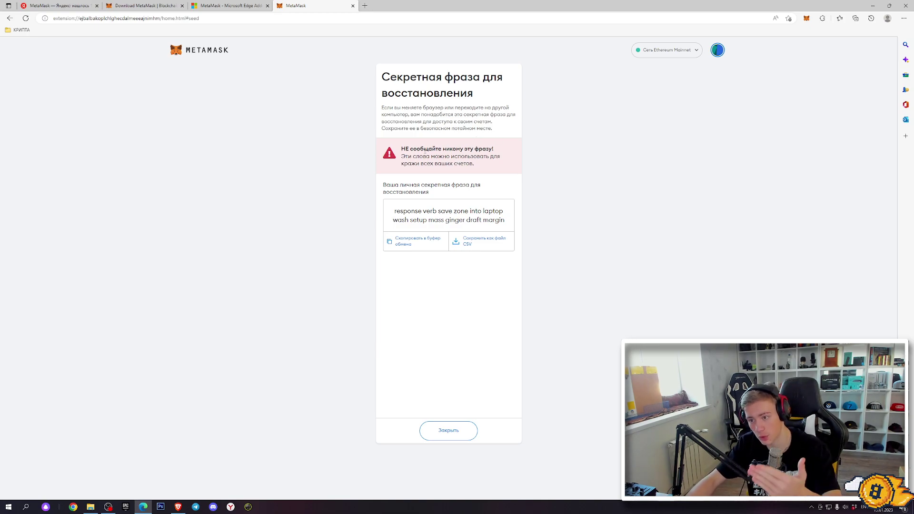
{"action": "left_click_drag", "start_coordinate": [402, 150], "coordinate": [495, 151]}
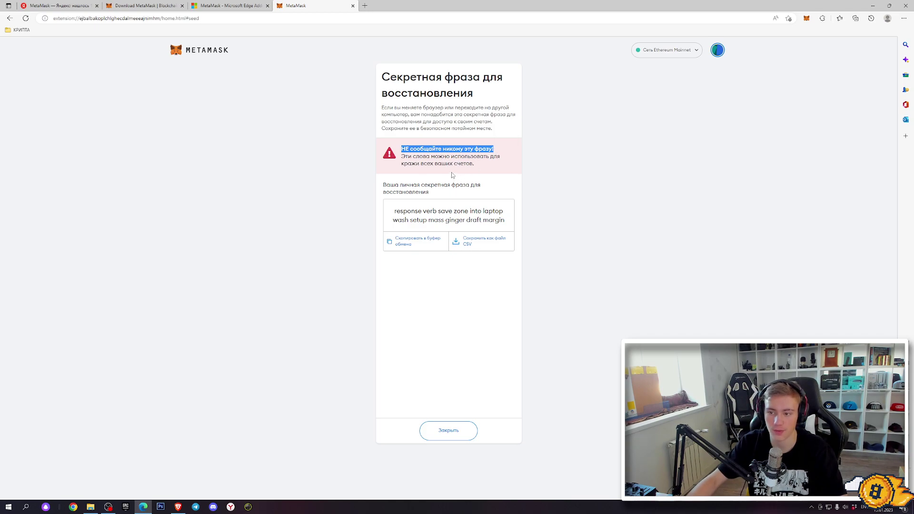
{"action": "left_click", "coordinate": [600, 172]}
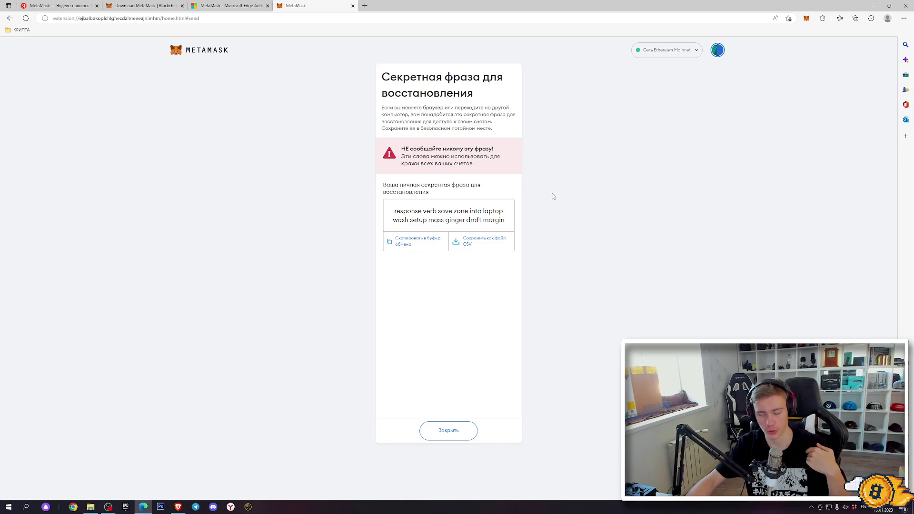
Leave the recovery phrase page and close the settings to return to the Account 1 overview.
{"action": "key", "text": "alt+Left"}
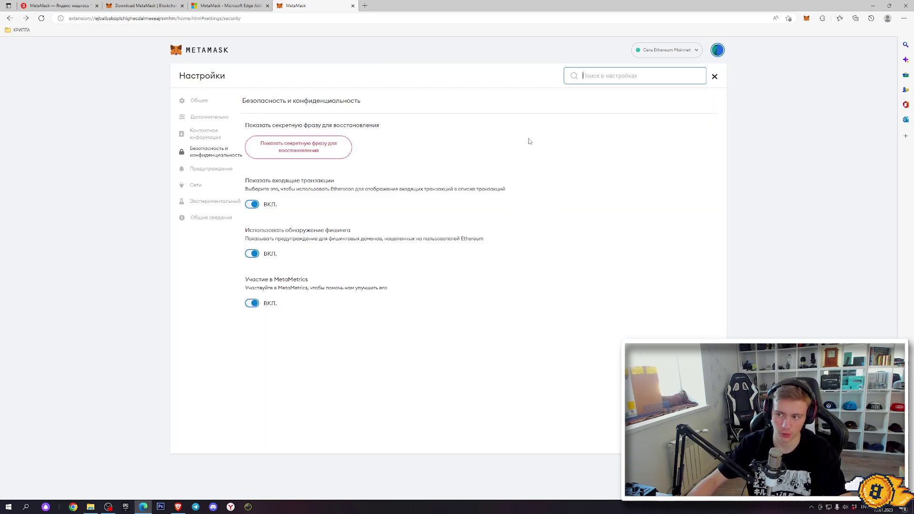
{"action": "left_click", "coordinate": [717, 49]}
{"action": "left_click", "coordinate": [666, 100]}
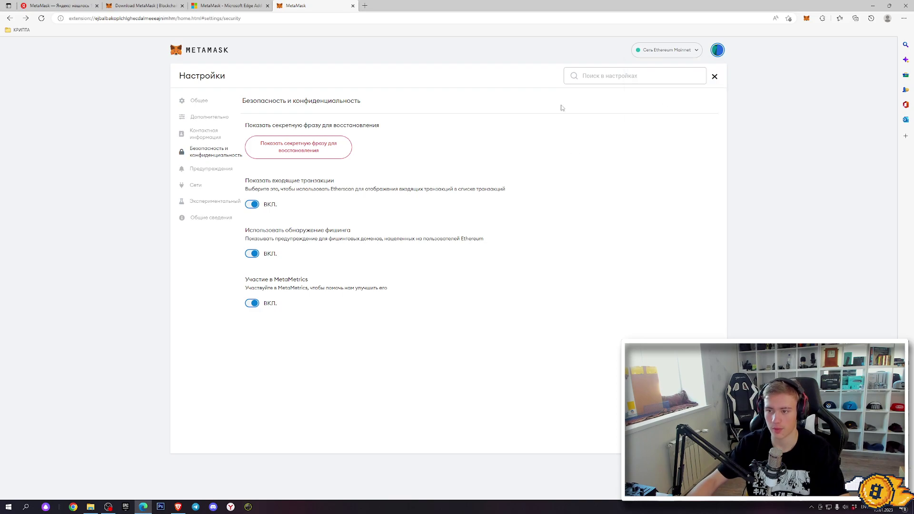
{"action": "left_click", "coordinate": [715, 77]}
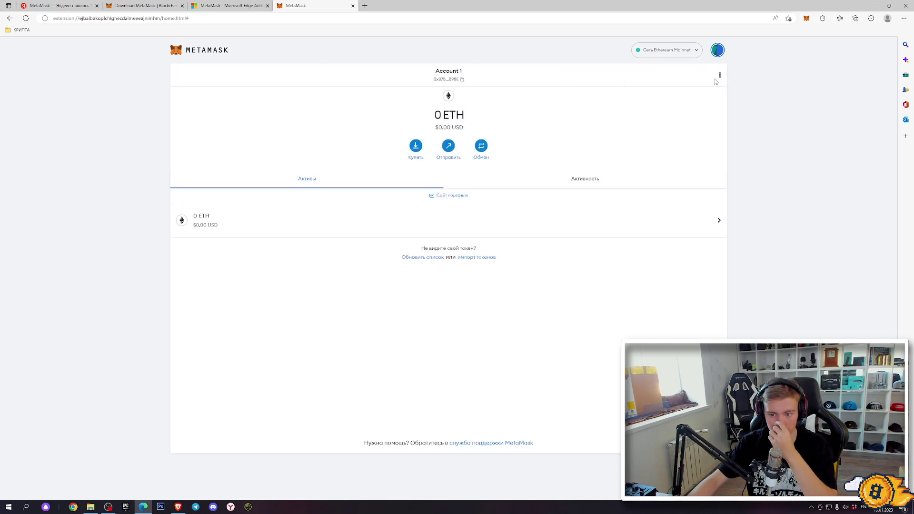
{"action": "left_click", "coordinate": [716, 52]}
{"action": "left_click", "coordinate": [576, 61]}
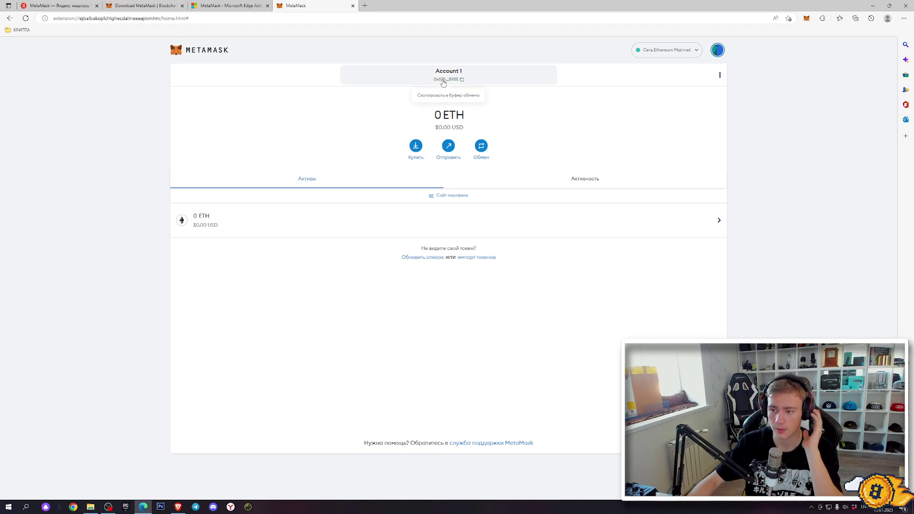
Copy the Account 1 wallet address, paste it as the recipient of an ETH transfer, and cancel the transfer.
{"action": "left_click", "coordinate": [446, 81]}
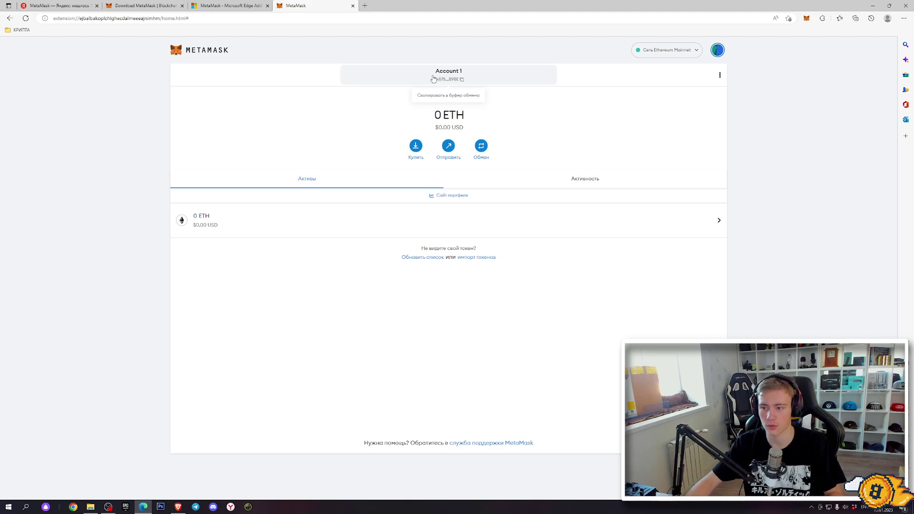
{"action": "left_click", "coordinate": [462, 82]}
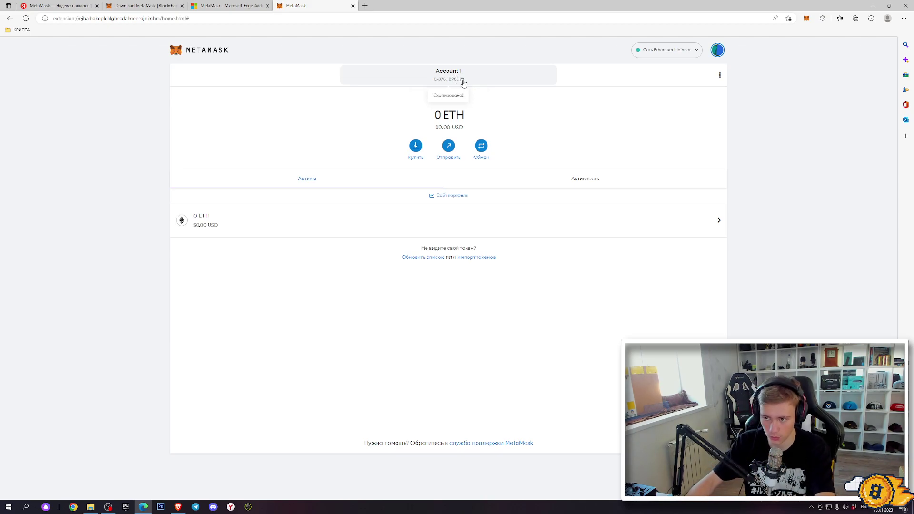
{"action": "left_click", "coordinate": [449, 148]}
{"action": "key", "text": "ctrl+v"}
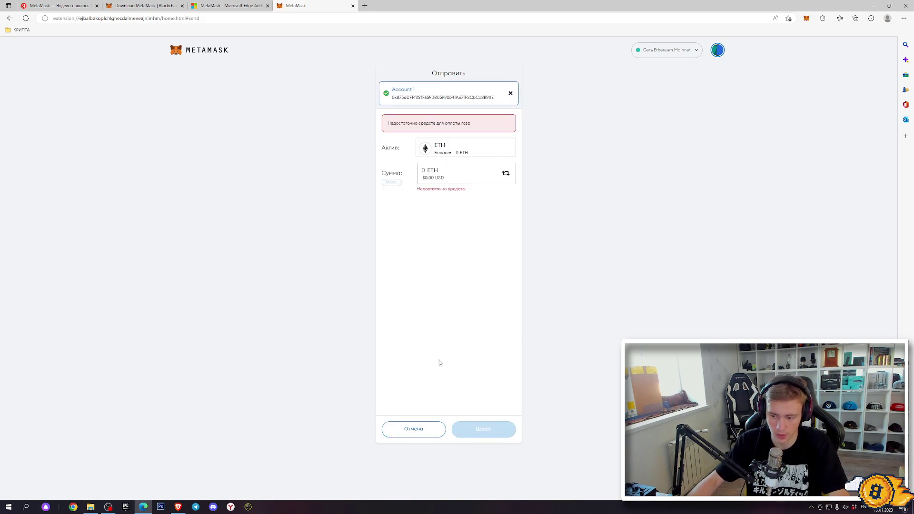
{"action": "left_click", "coordinate": [414, 429]}
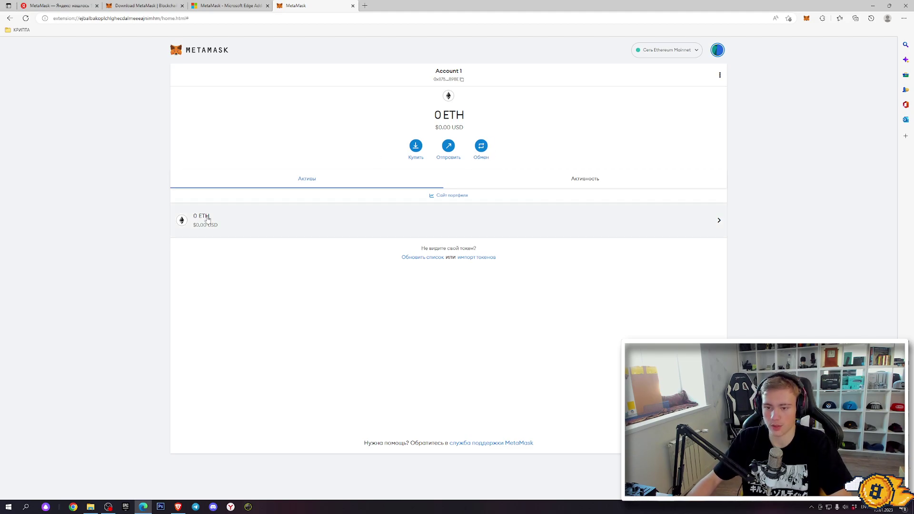
Search for MANA, import the Decentraland (MANA) token, and return to the account's asset list.
{"action": "left_click", "coordinate": [482, 258]}
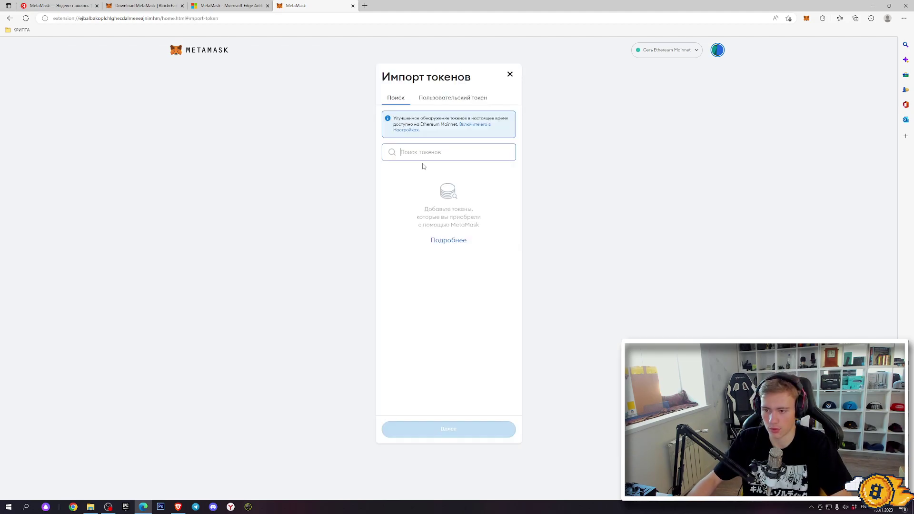
{"action": "type", "text": "MANA"}
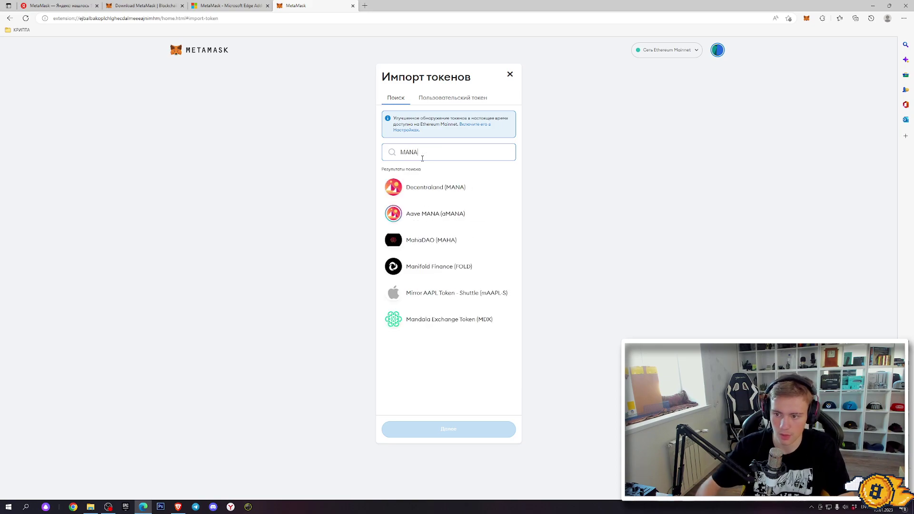
{"action": "left_click", "coordinate": [460, 188]}
{"action": "left_click", "coordinate": [449, 430]}
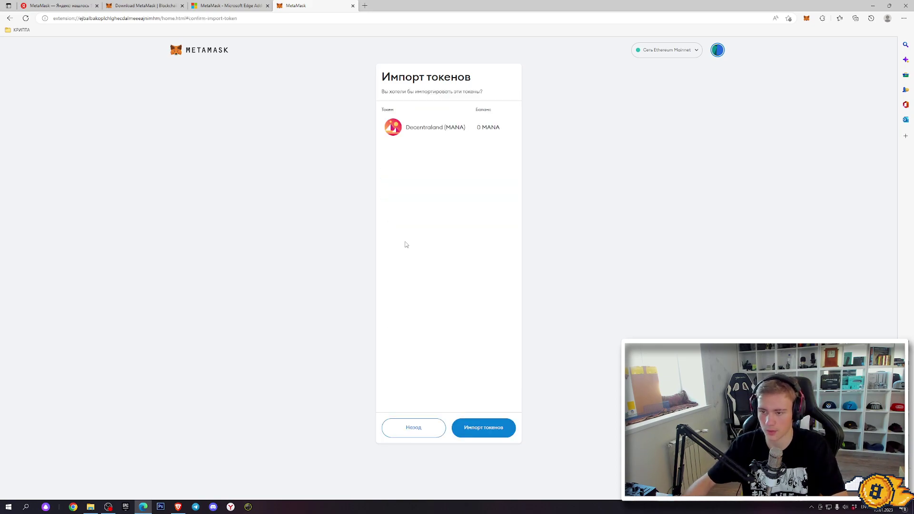
{"action": "left_click", "coordinate": [486, 427]}
{"action": "left_click", "coordinate": [181, 75]}
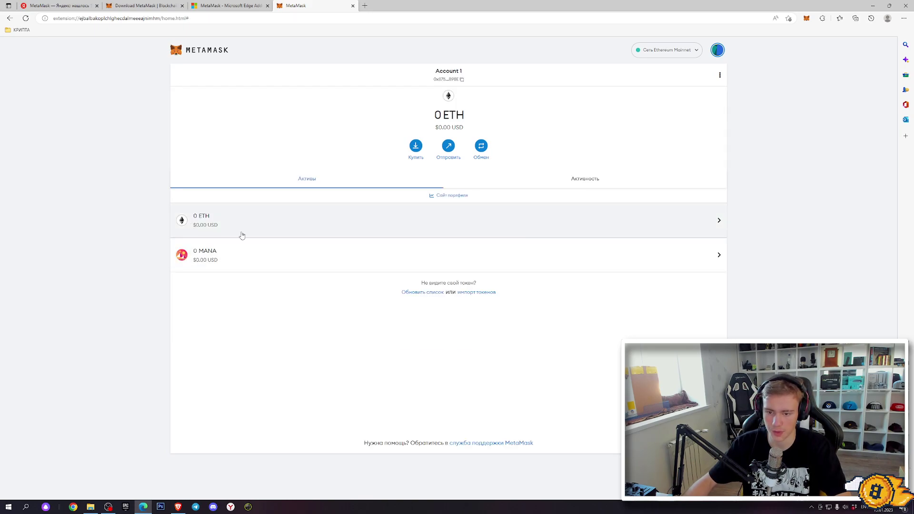
Search for MANA again, import the Aave MANA (aMANA) token, and return to the account's asset list.
{"action": "mouse_move", "coordinate": [203, 264]}
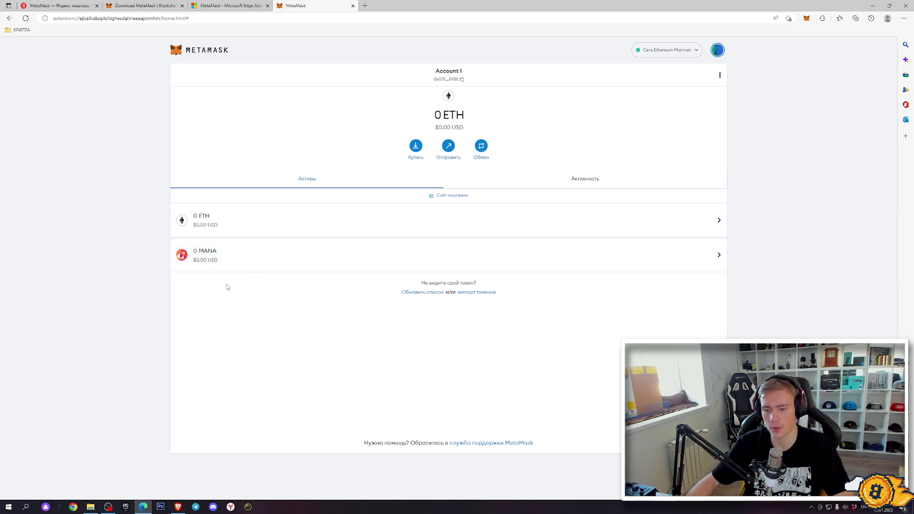
{"action": "left_click", "coordinate": [481, 293]}
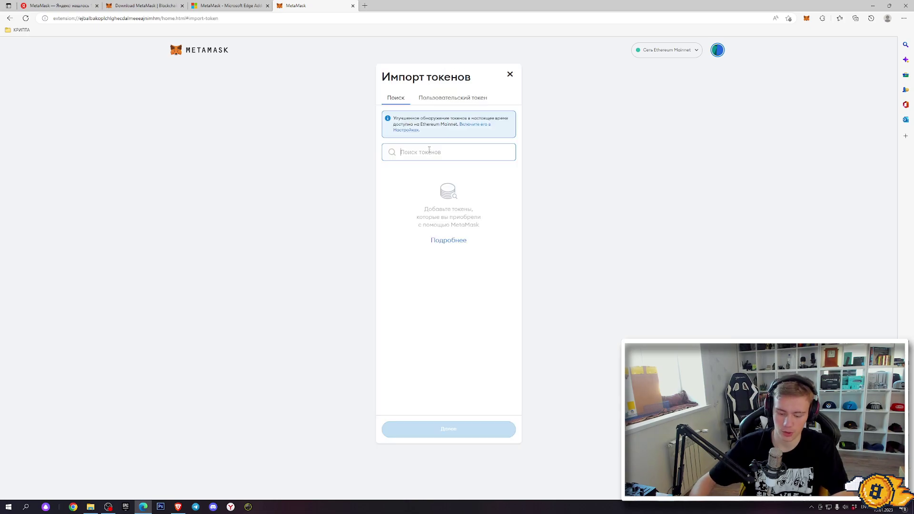
{"action": "type", "text": "MANA"}
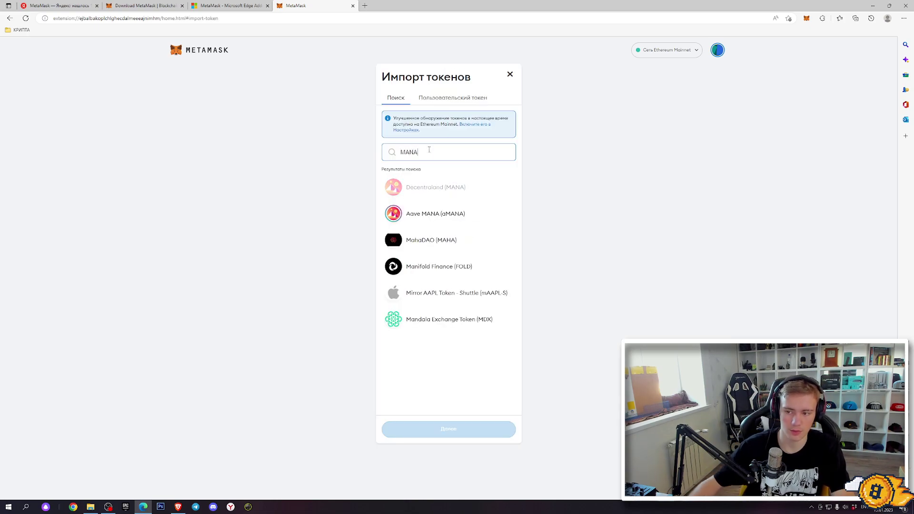
{"action": "left_click", "coordinate": [451, 194]}
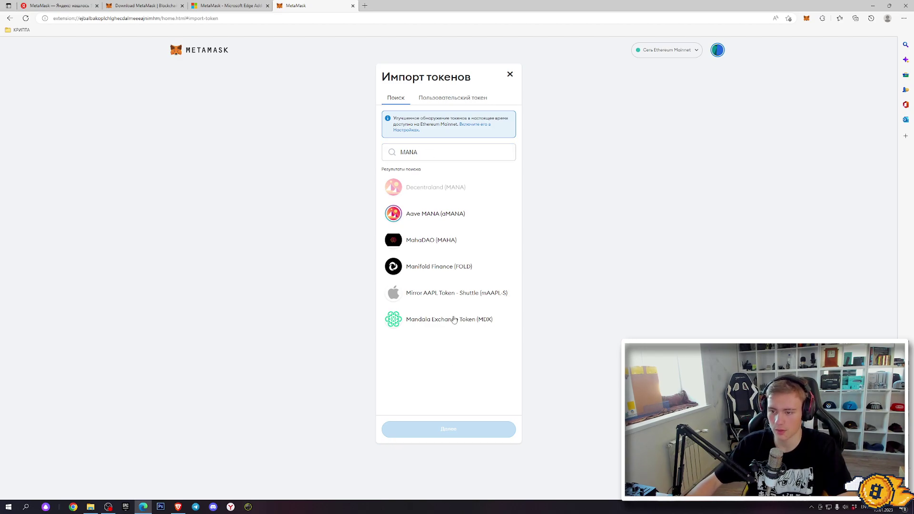
{"action": "left_click", "coordinate": [421, 219]}
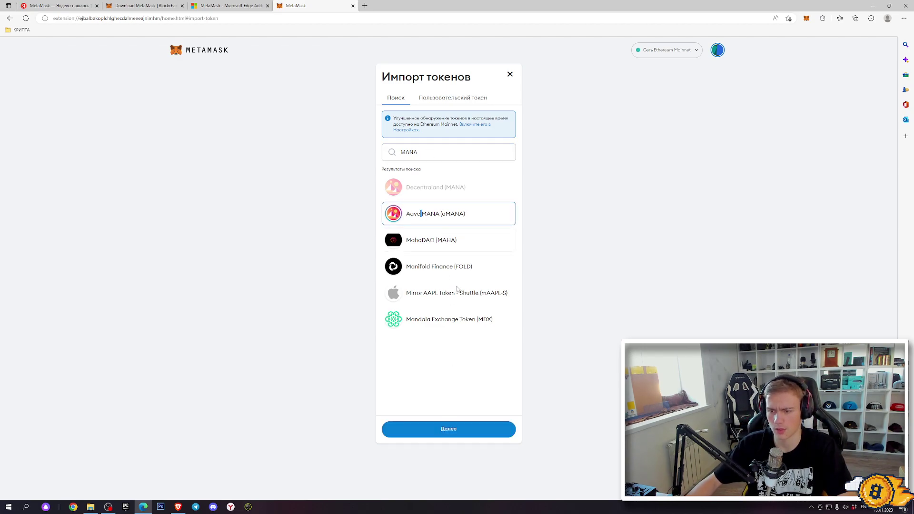
{"action": "left_click", "coordinate": [453, 429]}
{"action": "left_click", "coordinate": [475, 426]}
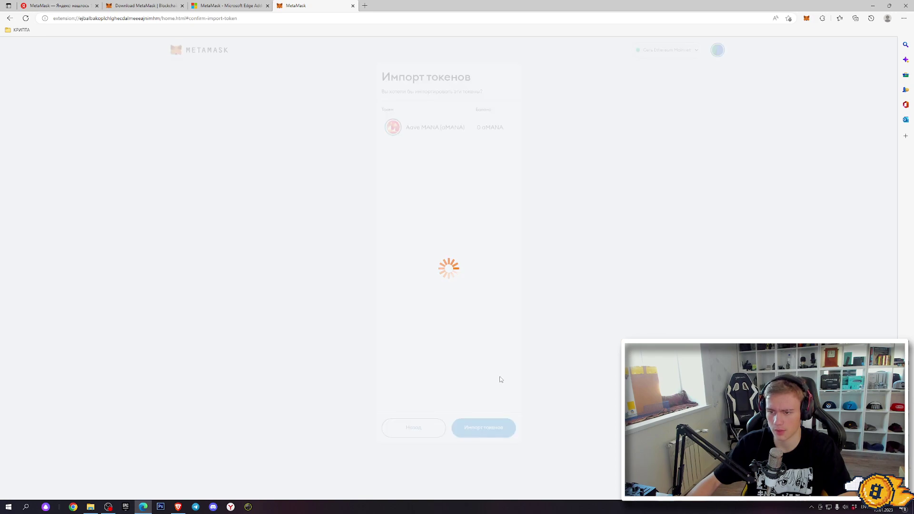
{"action": "left_click", "coordinate": [185, 78]}
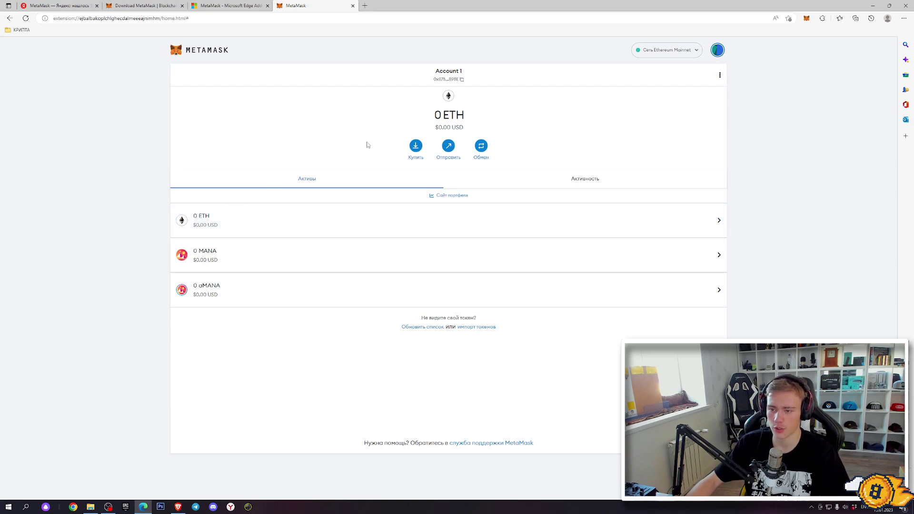
Check the account's transaction activity and switch to the MetaMask download page.
{"action": "left_click", "coordinate": [561, 179]}
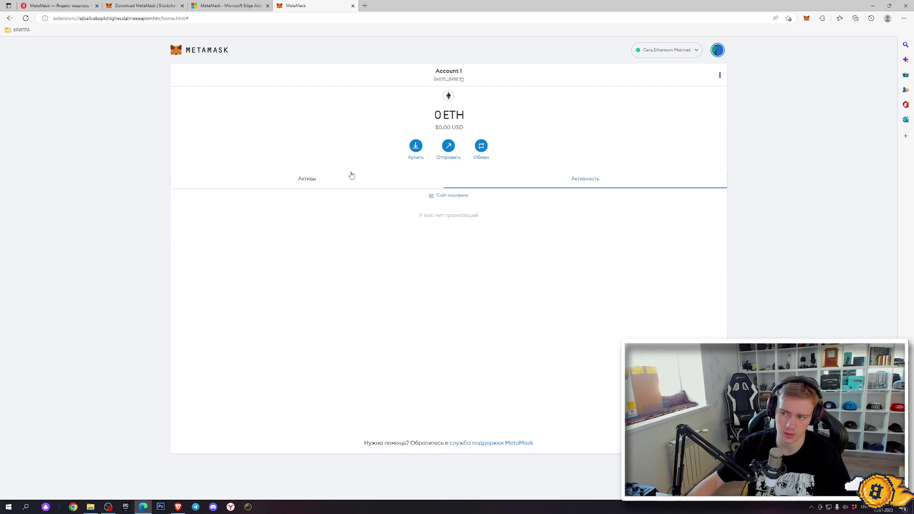
{"action": "left_click", "coordinate": [334, 186]}
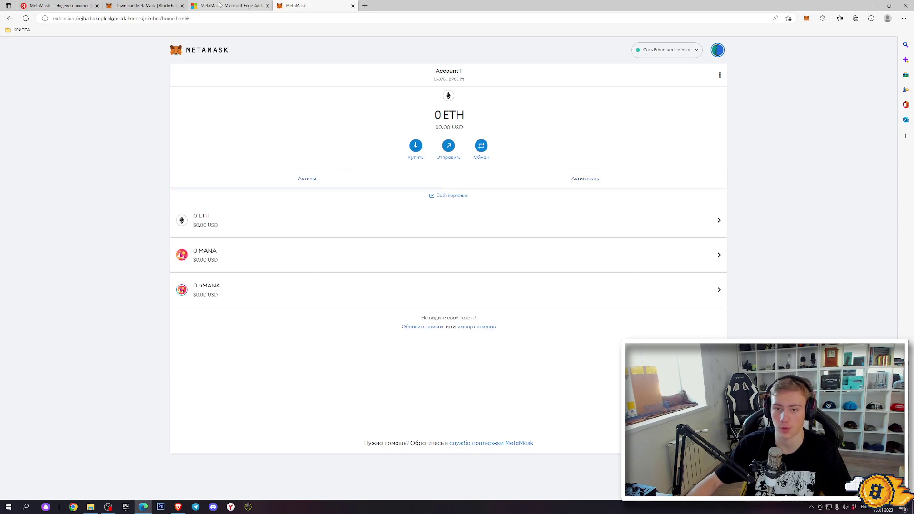
{"action": "left_click", "coordinate": [85, 6]}
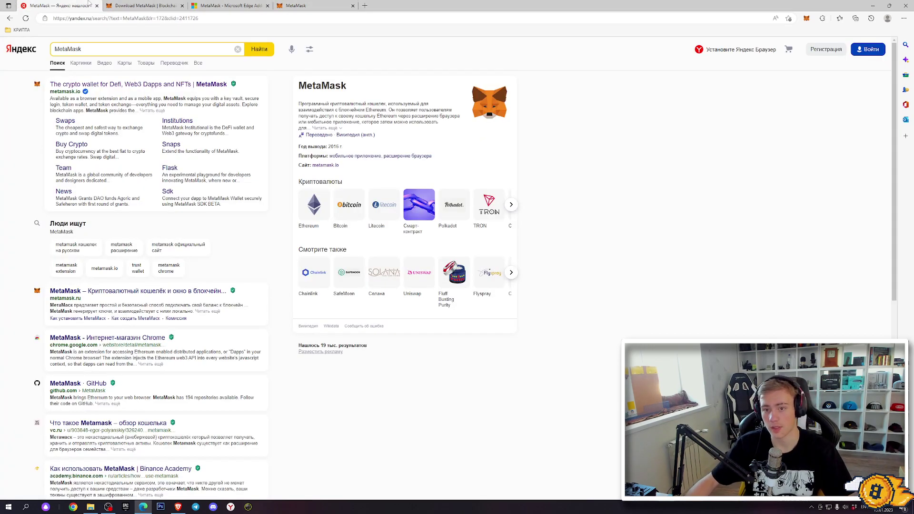
{"action": "left_click", "coordinate": [116, 6]}
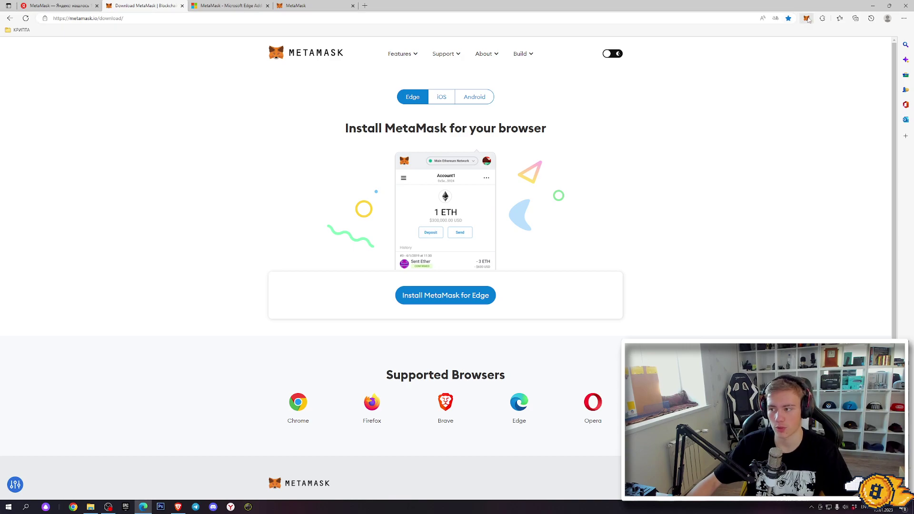